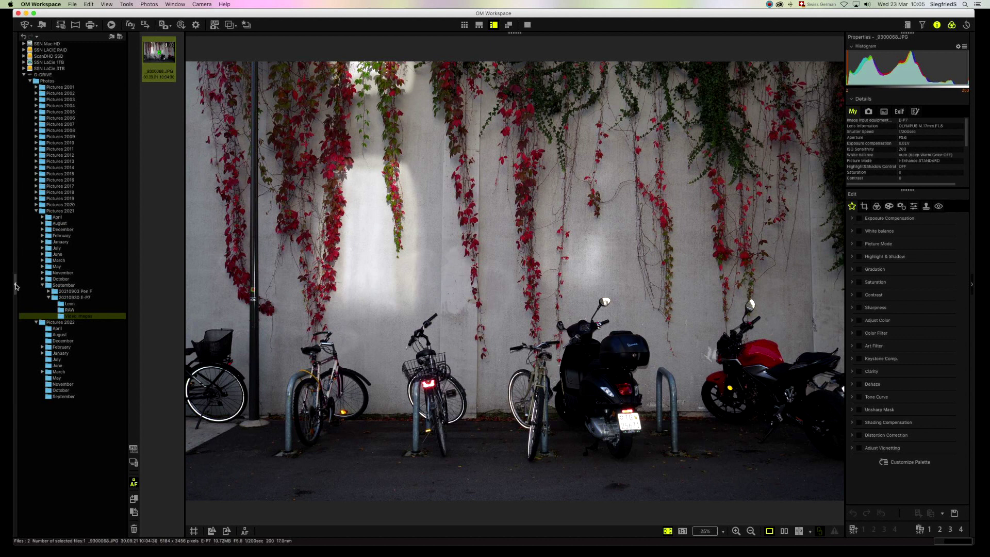
Hide the folder tree to enlarge the photo and look at the JPG's Art Filter options
{"action": "left_click", "coordinate": [16, 285]}
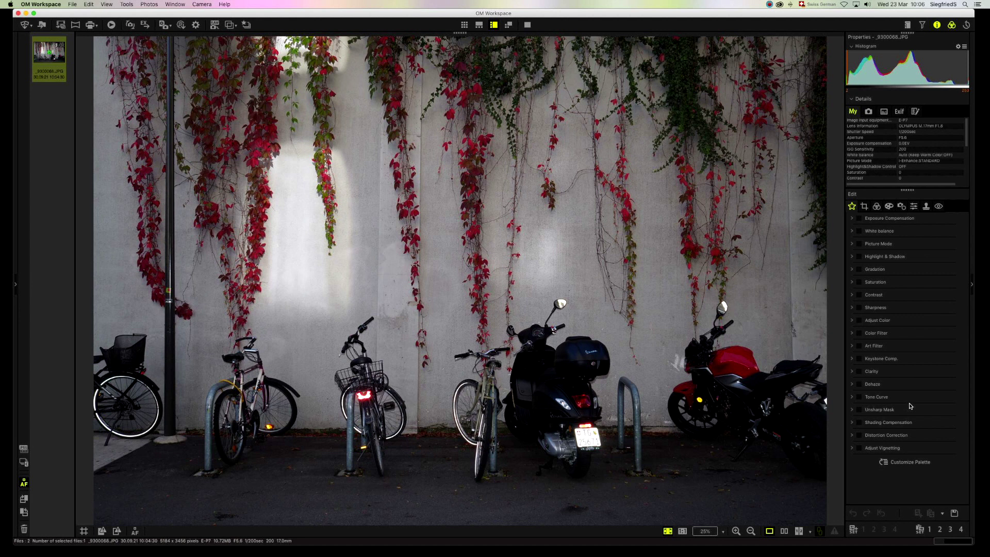
{"action": "left_click", "coordinate": [854, 346]}
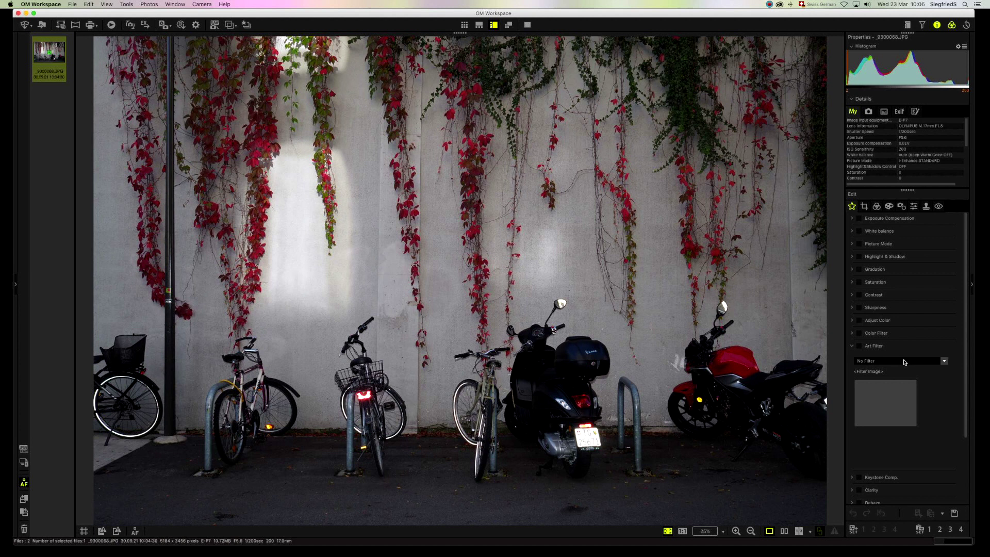
{"action": "left_click", "coordinate": [852, 347]}
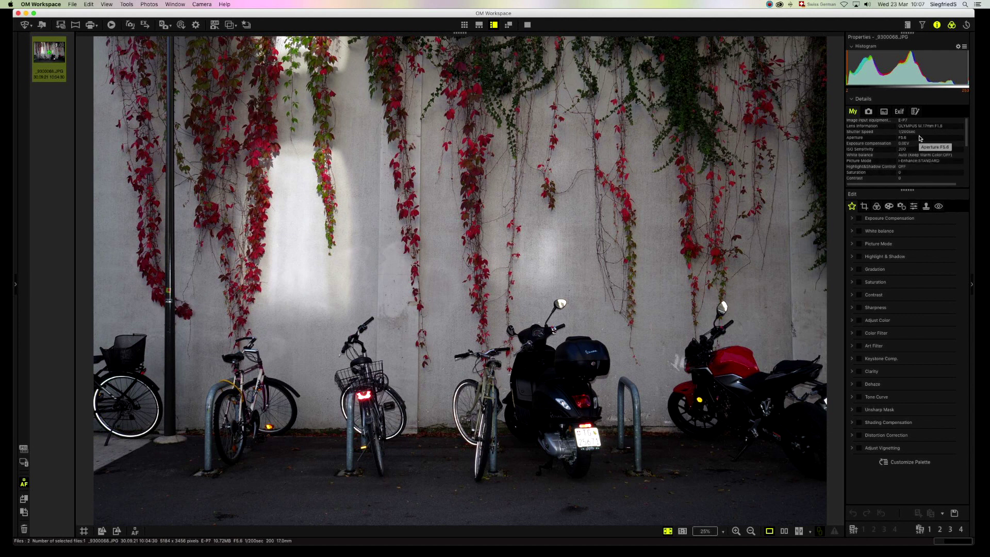
Review the photo's camera shooting information and the custom list of its properties
{"action": "left_click", "coordinate": [868, 112]}
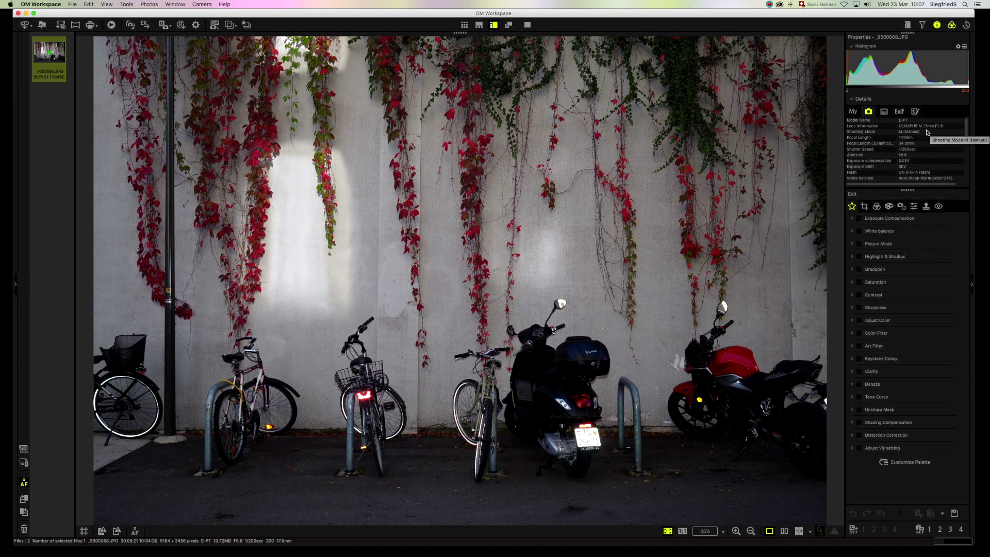
{"action": "left_click", "coordinate": [852, 113]}
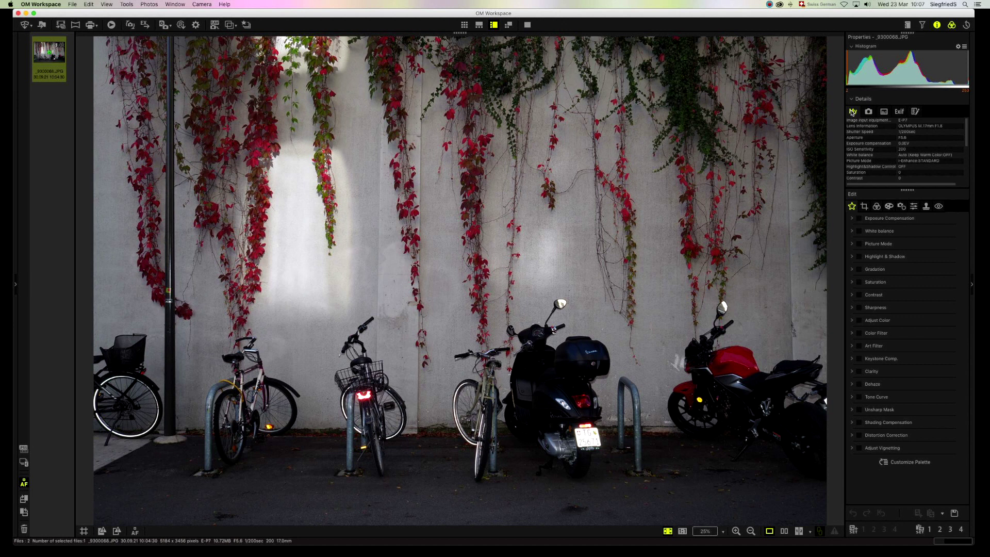
{"action": "scroll", "coordinate": [881, 159], "scroll_direction": "down", "scroll_amount": 4}
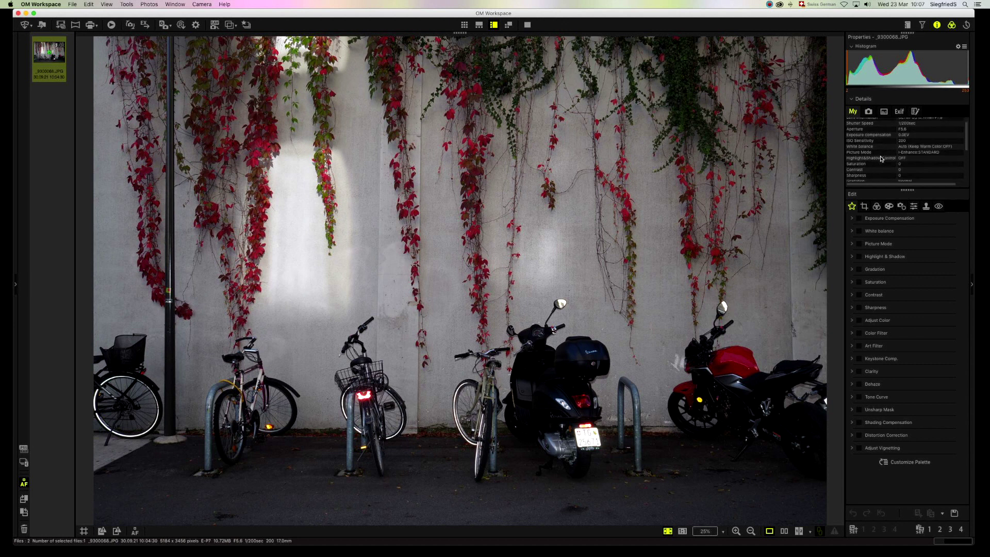
{"action": "scroll", "coordinate": [881, 158], "scroll_direction": "up", "scroll_amount": 4}
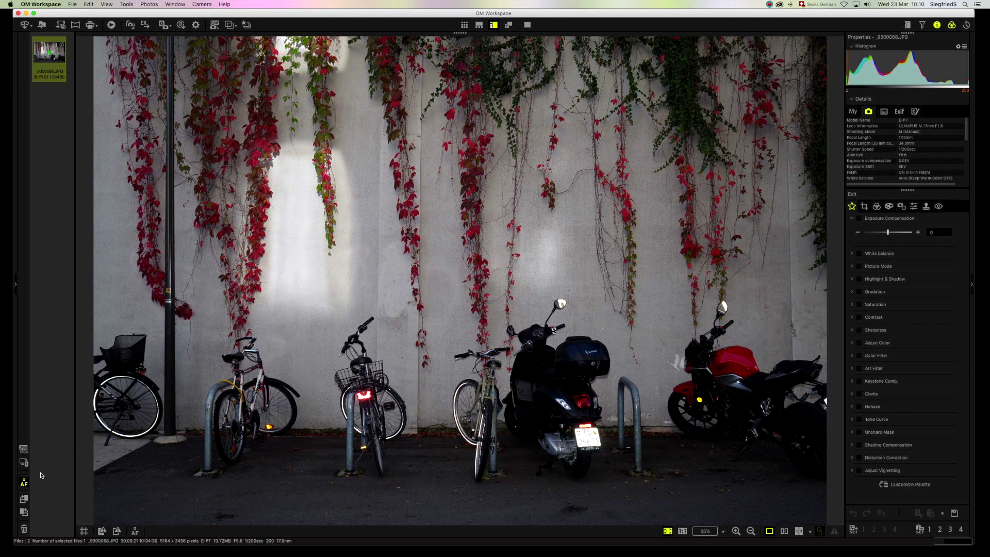
Switch the displayed photo from the JPG to its ORF raw file and collapse the Noise Filter settings
{"action": "left_click", "coordinate": [23, 448]}
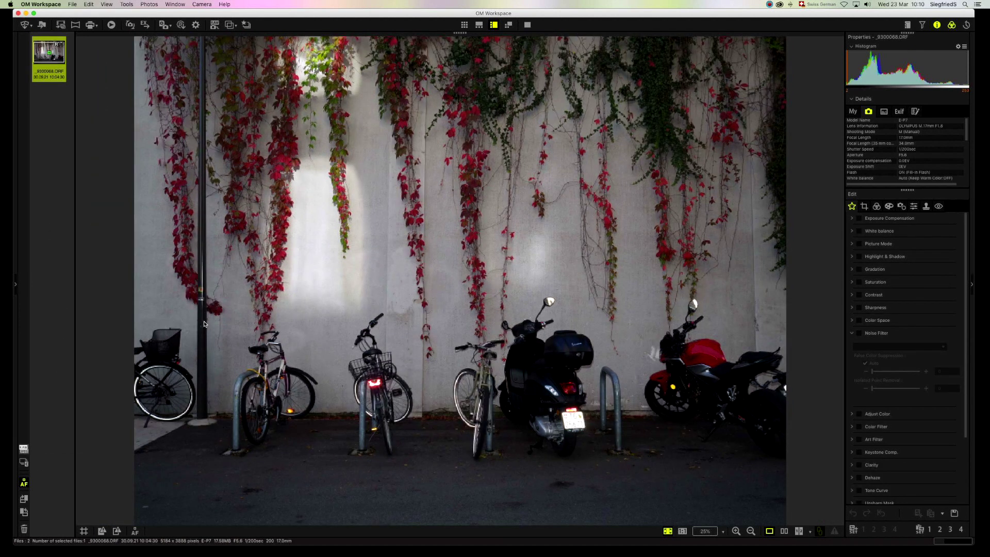
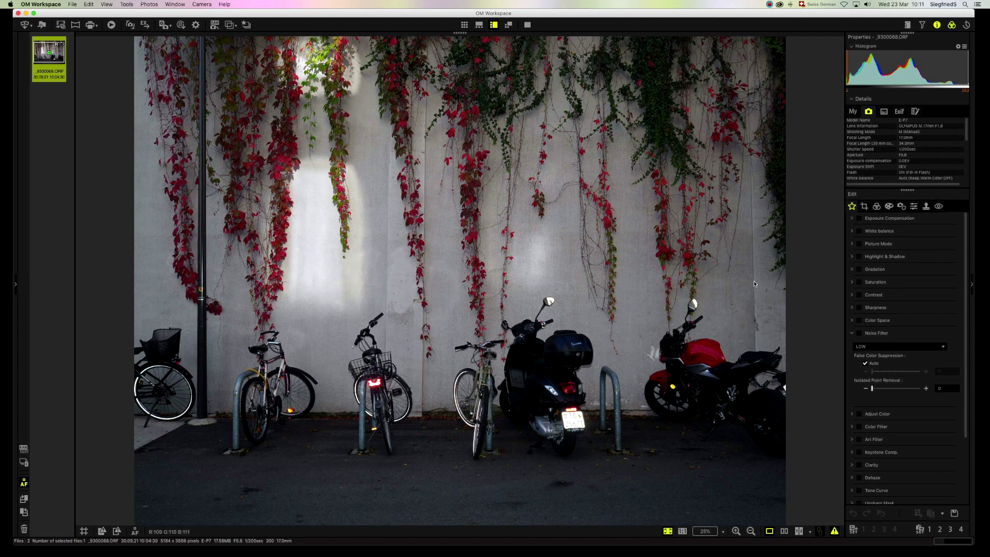
{"action": "left_click", "coordinate": [851, 334]}
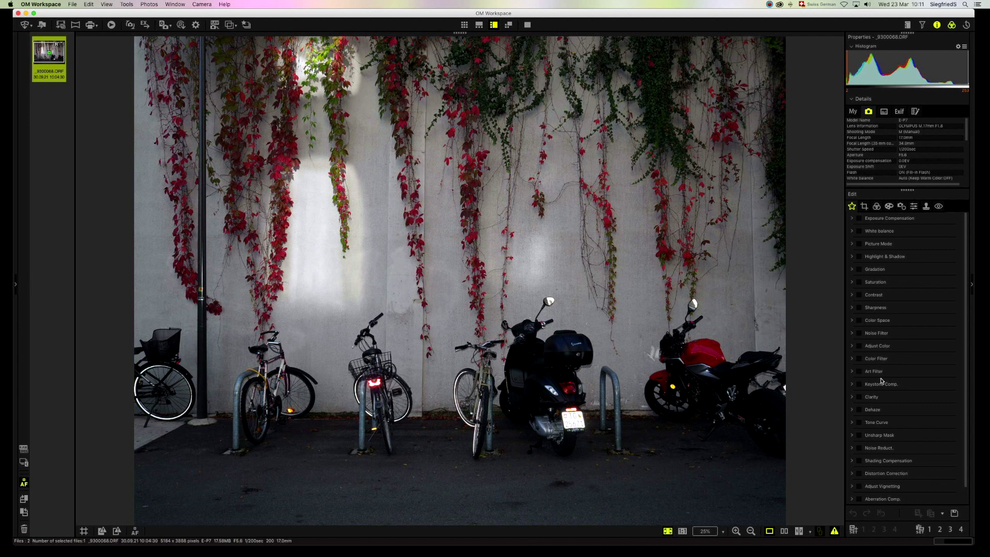
Enable the Picture Mode edit for the raw file with i-Enhance at STANDARD
{"action": "left_click", "coordinate": [852, 244]}
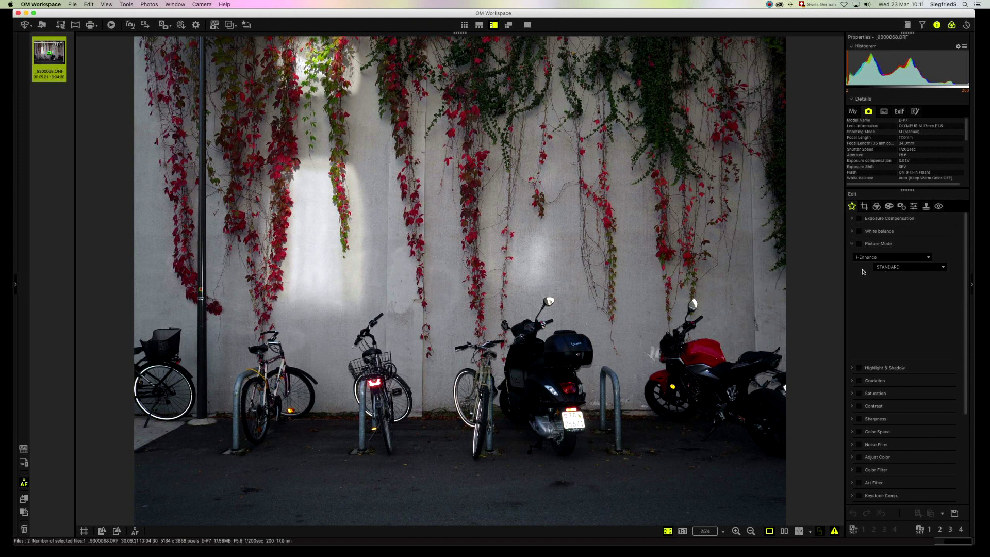
{"action": "left_click", "coordinate": [859, 244]}
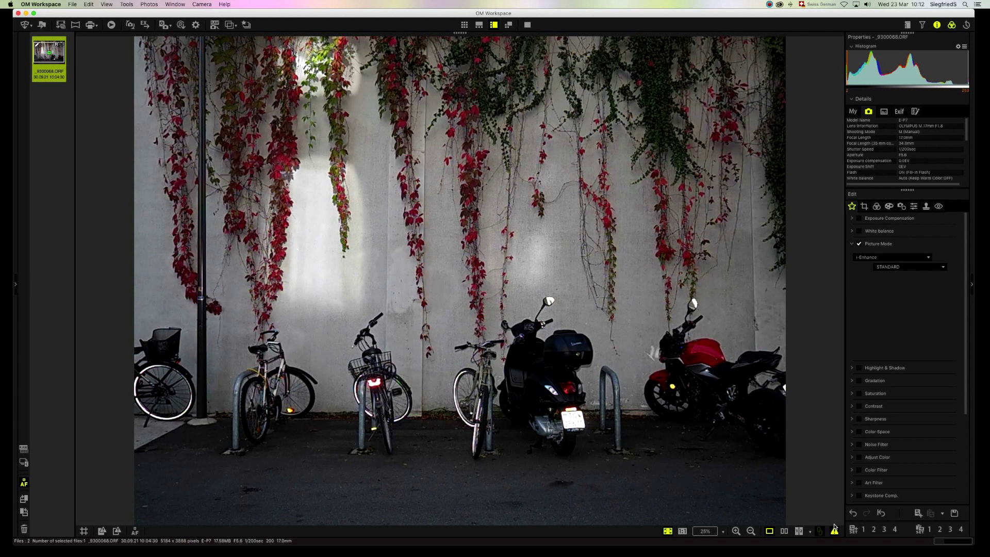
{"action": "left_click", "coordinate": [852, 245]}
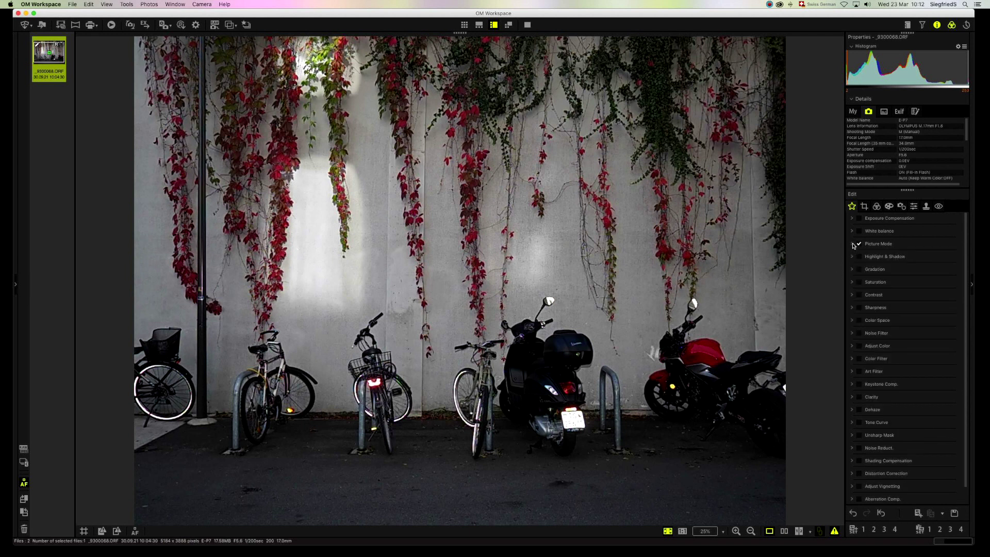
Check the Exposure Compensation settings and enable White balance with the Auto (Keep Warm Color:OFF) preset
{"action": "left_click", "coordinate": [853, 219]}
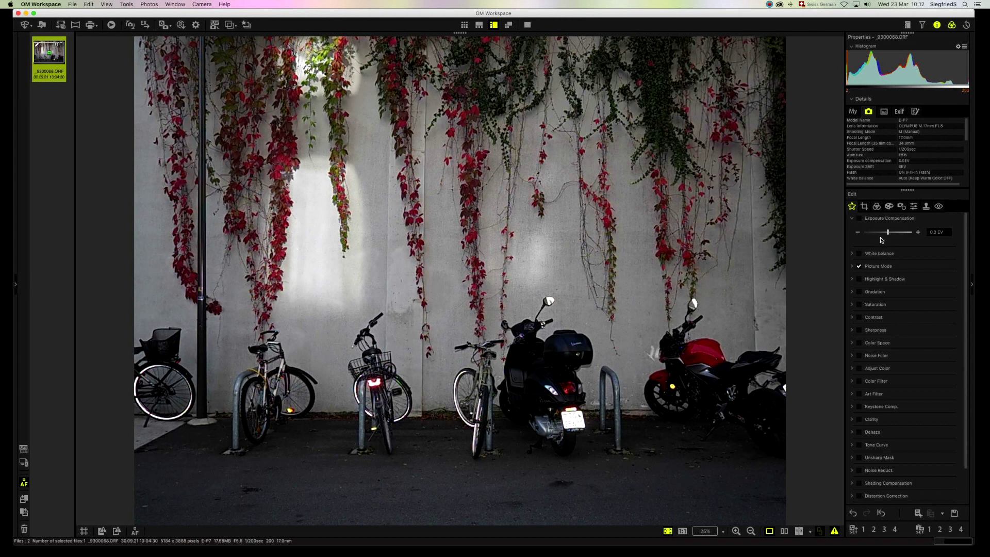
{"action": "left_click", "coordinate": [852, 219]}
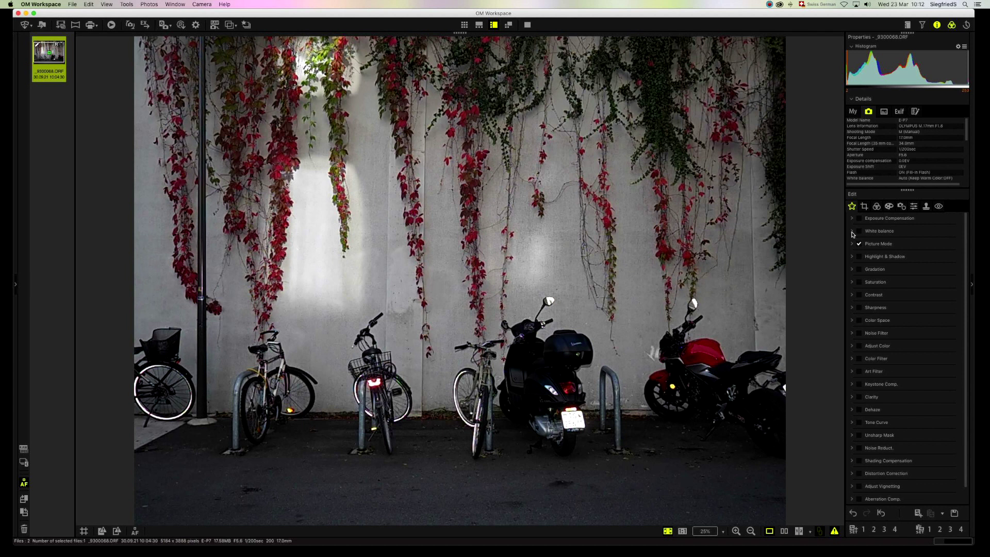
{"action": "left_click", "coordinate": [852, 231]}
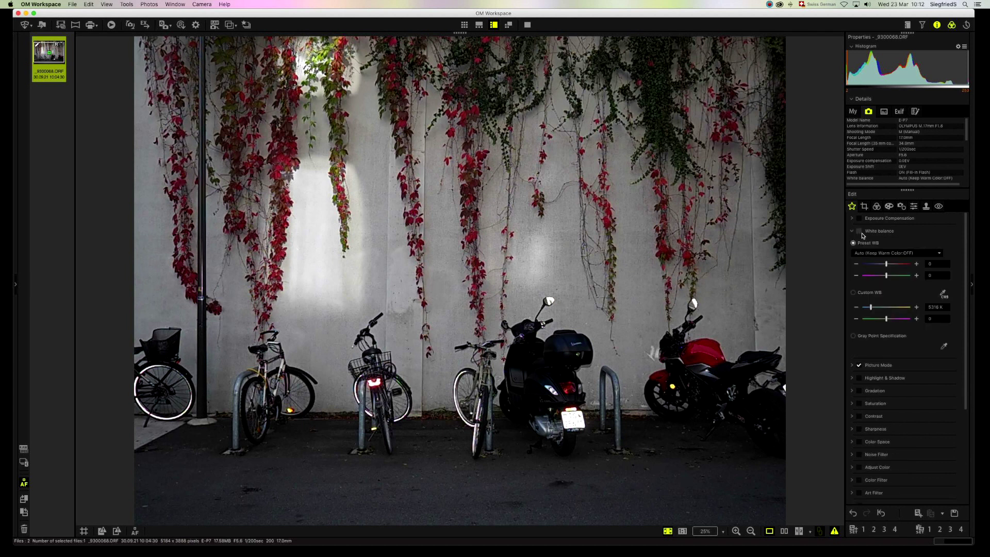
{"action": "left_click", "coordinate": [858, 231]}
{"action": "left_click", "coordinate": [852, 233]}
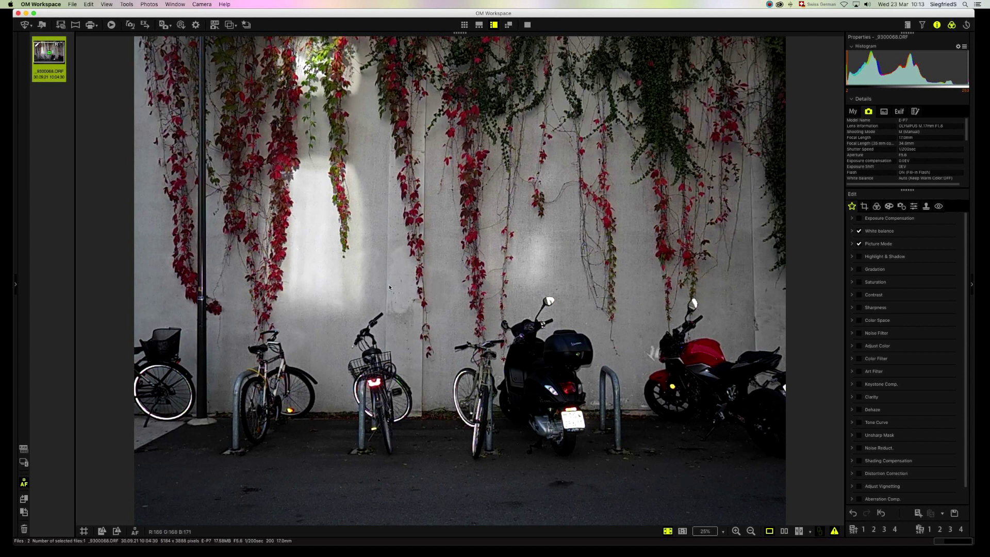
Examine the Highlight & Shadow and Gradation settings without changing them
{"action": "left_click", "coordinate": [852, 256]}
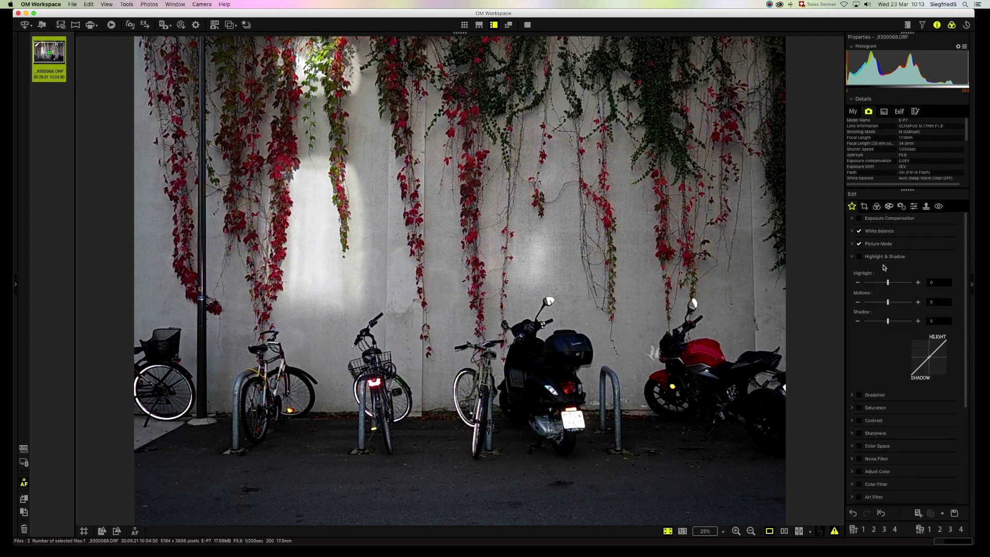
{"action": "left_click", "coordinate": [852, 257]}
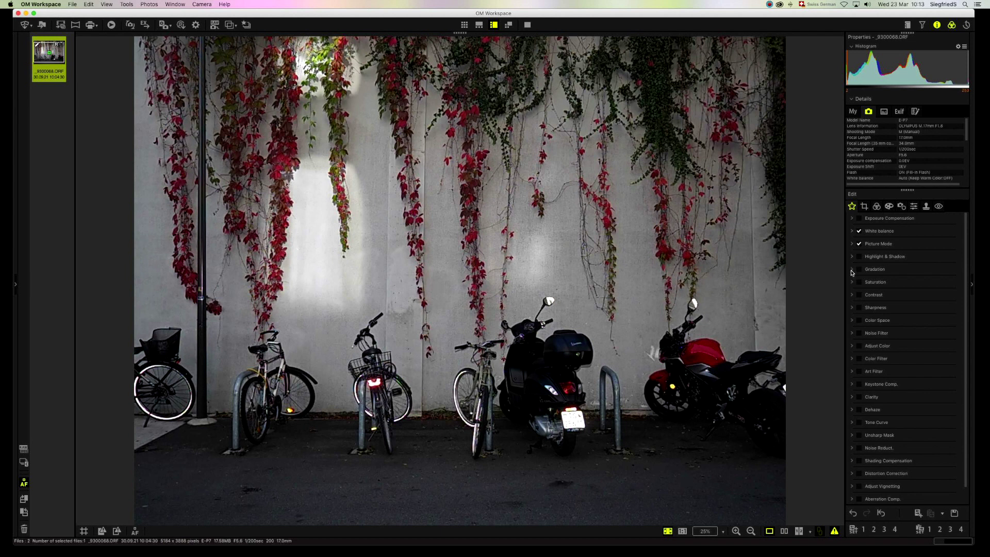
{"action": "left_click", "coordinate": [852, 271]}
{"action": "left_click", "coordinate": [852, 272]}
Inspect the scooter area at 1:1 and enable the Noise Filter at LOW with automatic false color suppression
{"action": "left_click", "coordinate": [851, 333]}
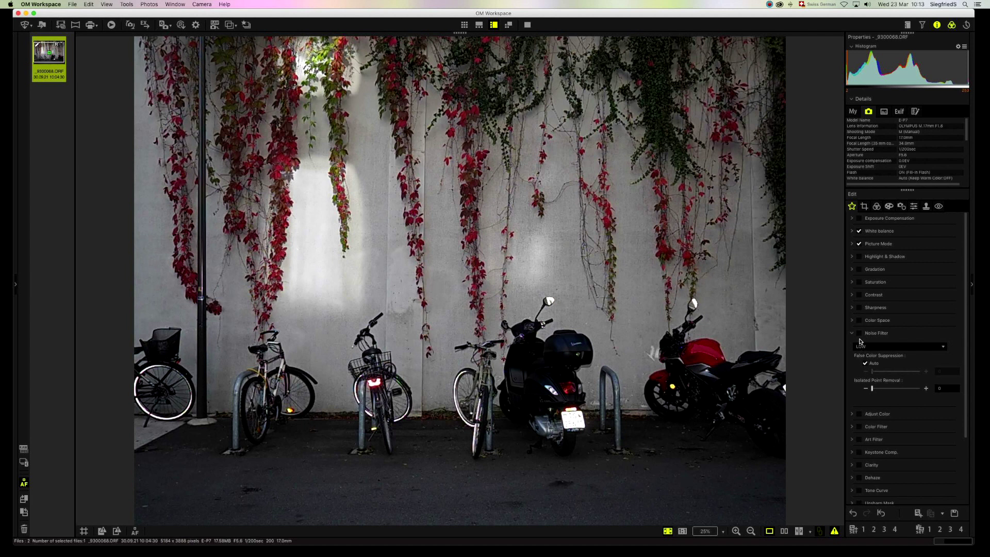
{"action": "left_click", "coordinate": [547, 385]}
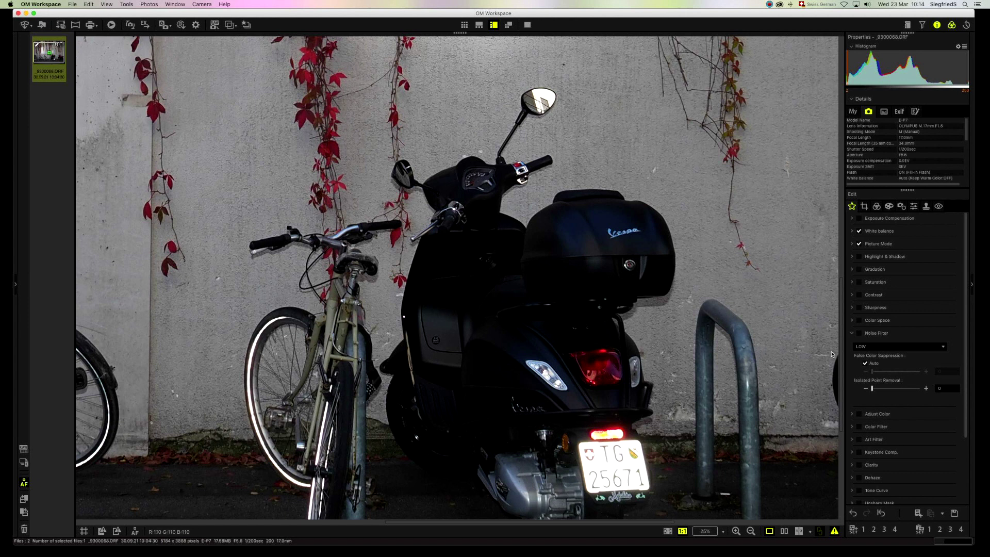
{"action": "left_click", "coordinate": [859, 333]}
{"action": "left_click", "coordinate": [852, 334]}
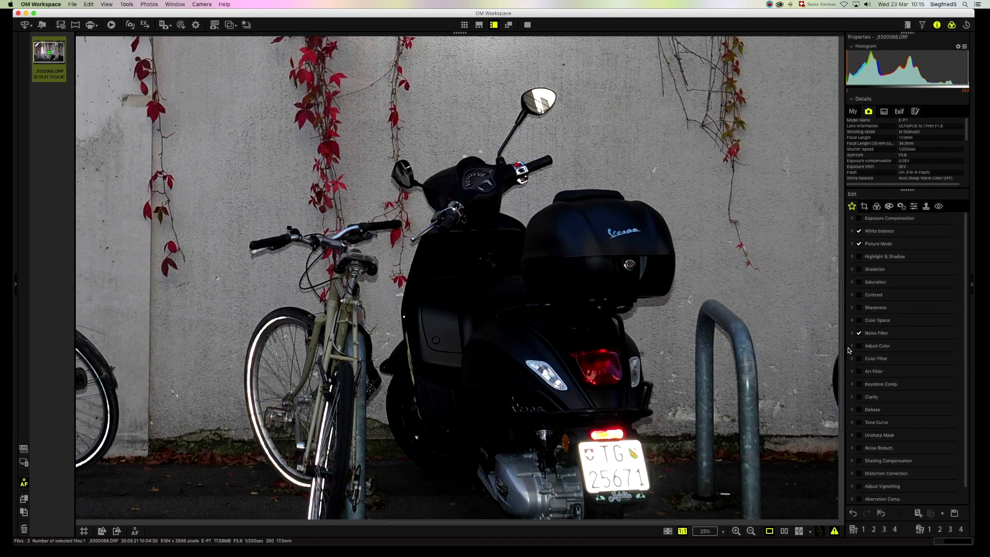
Enable the Color Space edit with Adobe RGB and return to viewing the whole photo
{"action": "left_click", "coordinate": [852, 320]}
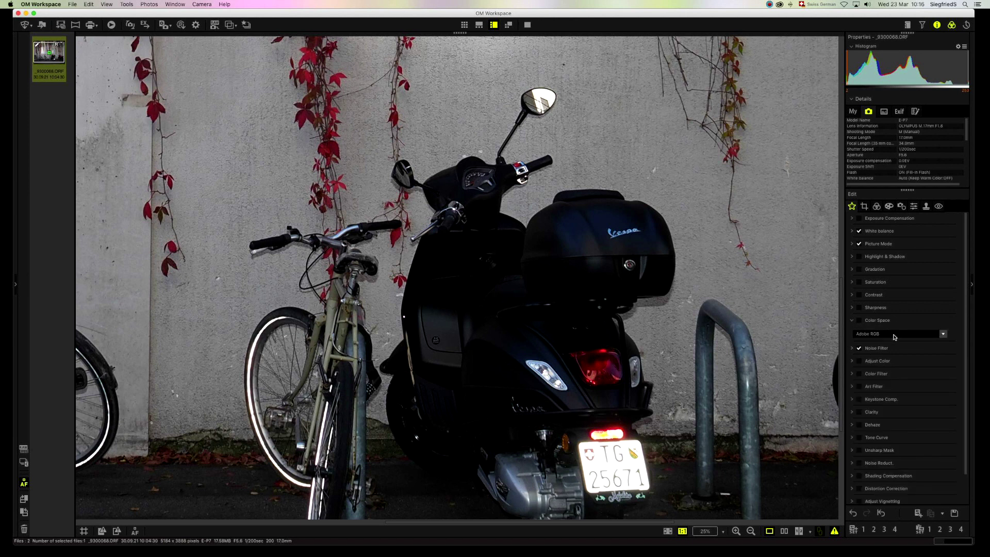
{"action": "left_click", "coordinate": [859, 320]}
{"action": "left_click", "coordinate": [851, 320]}
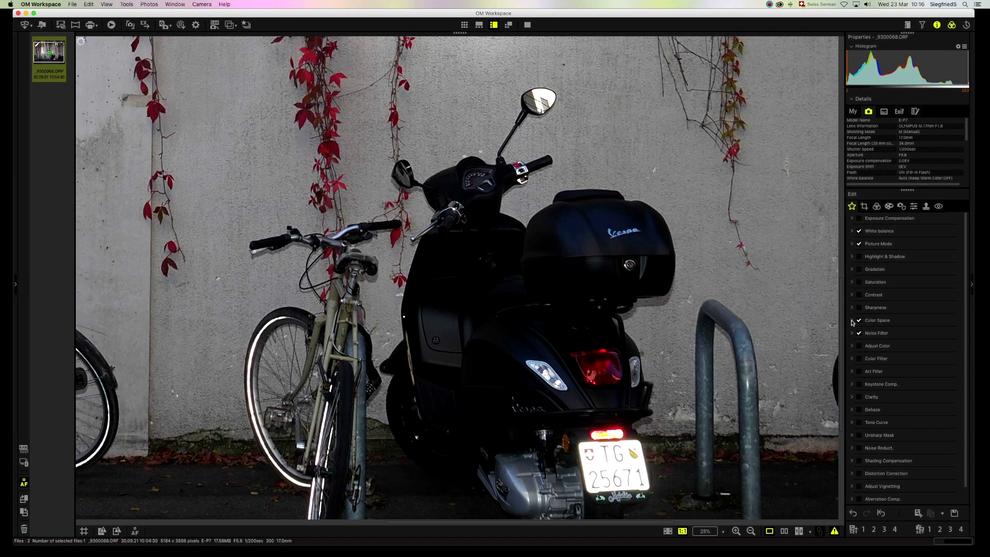
{"action": "left_click", "coordinate": [551, 289]}
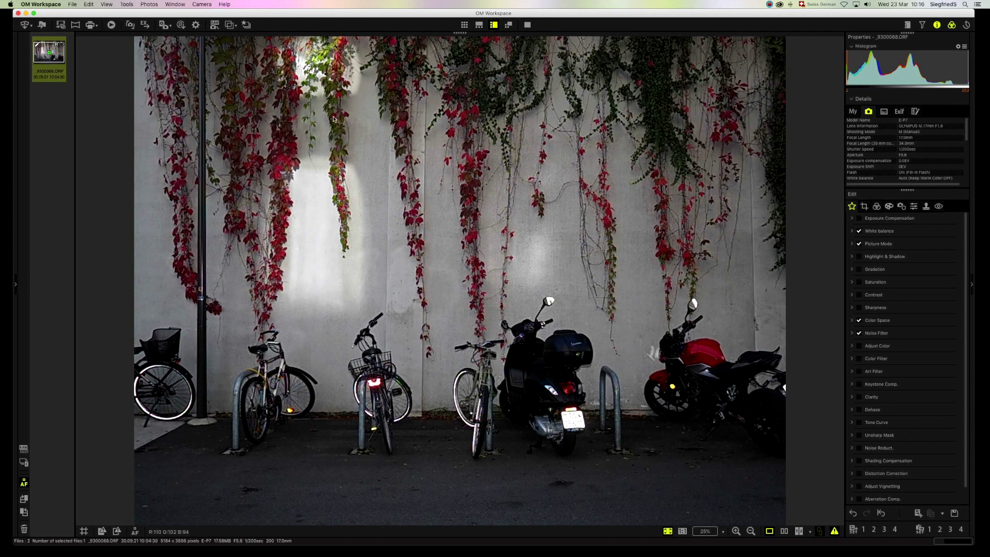
{"action": "left_click", "coordinate": [72, 6]}
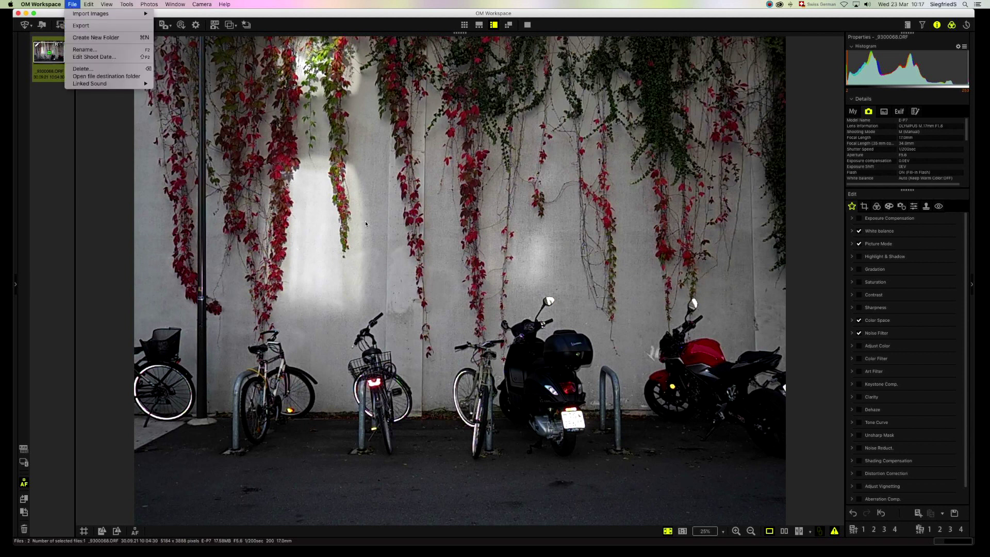
{"action": "left_click", "coordinate": [419, 232]}
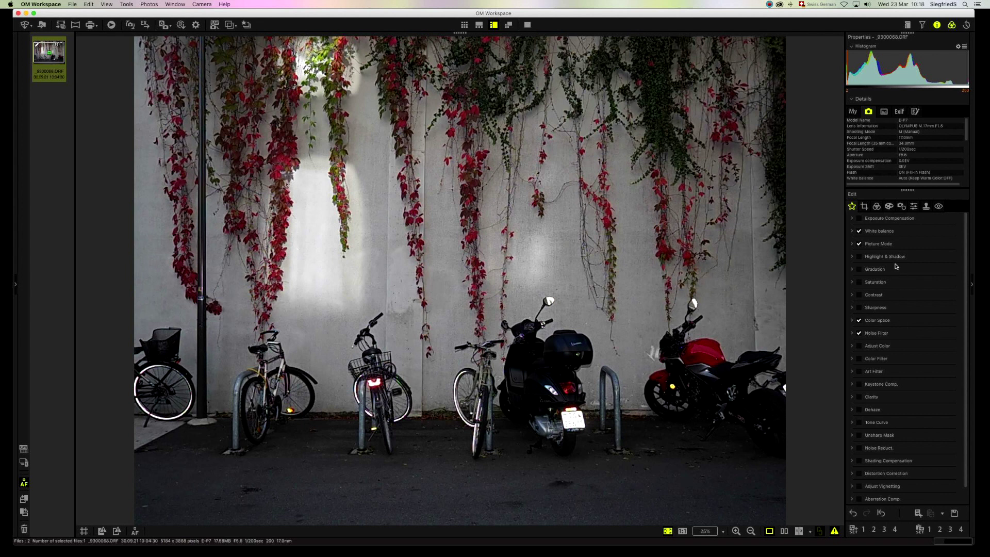
Change the Picture Mode to Color Creator and set its color to 20 with vivid at 0
{"action": "left_click", "coordinate": [852, 244]}
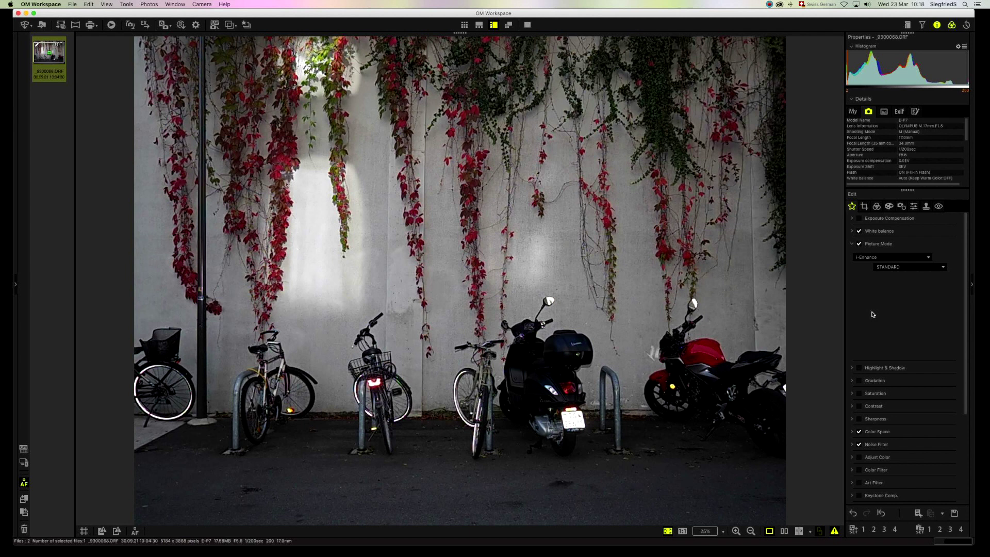
{"action": "left_click", "coordinate": [928, 258]}
{"action": "left_click", "coordinate": [929, 260]}
{"action": "left_click", "coordinate": [929, 259]}
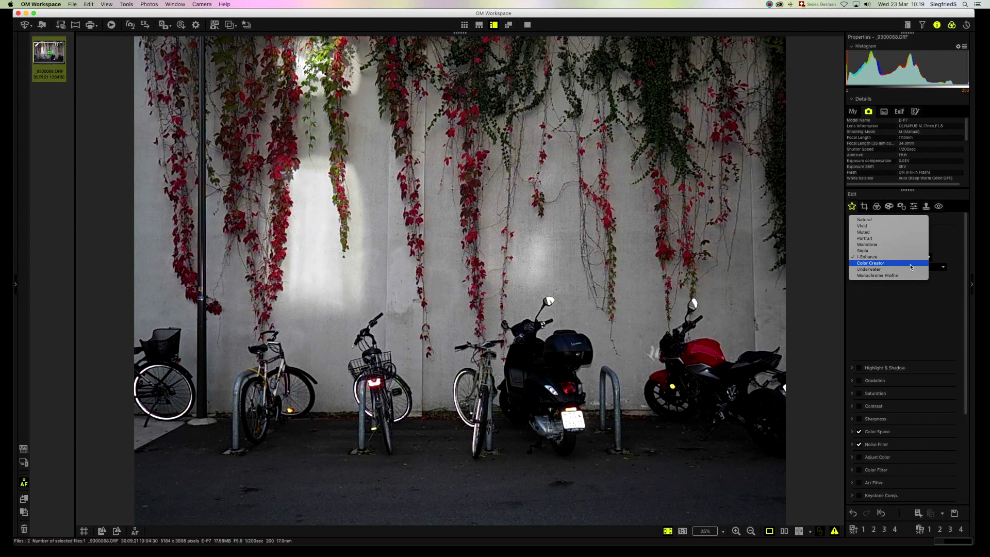
{"action": "left_click", "coordinate": [910, 267]}
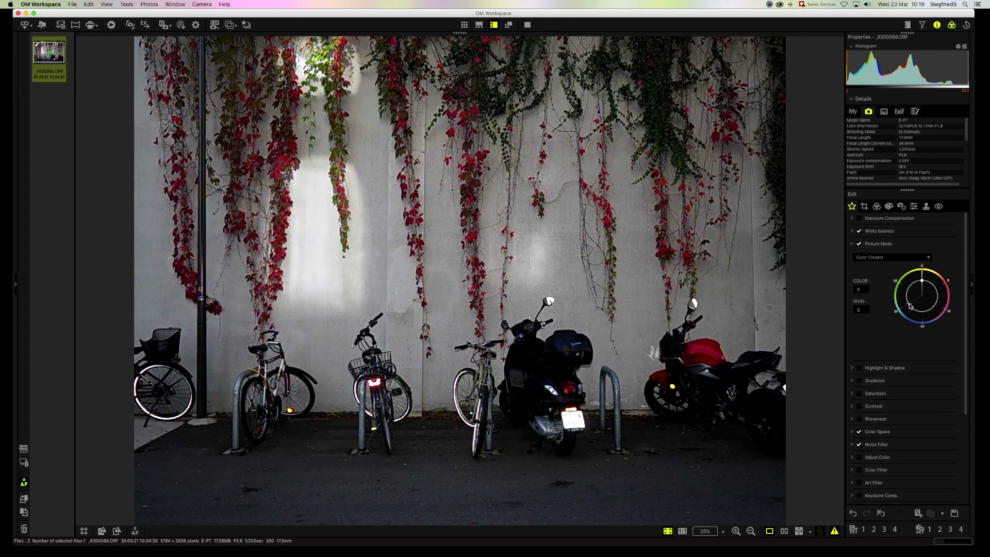
{"action": "left_click", "coordinate": [910, 306]}
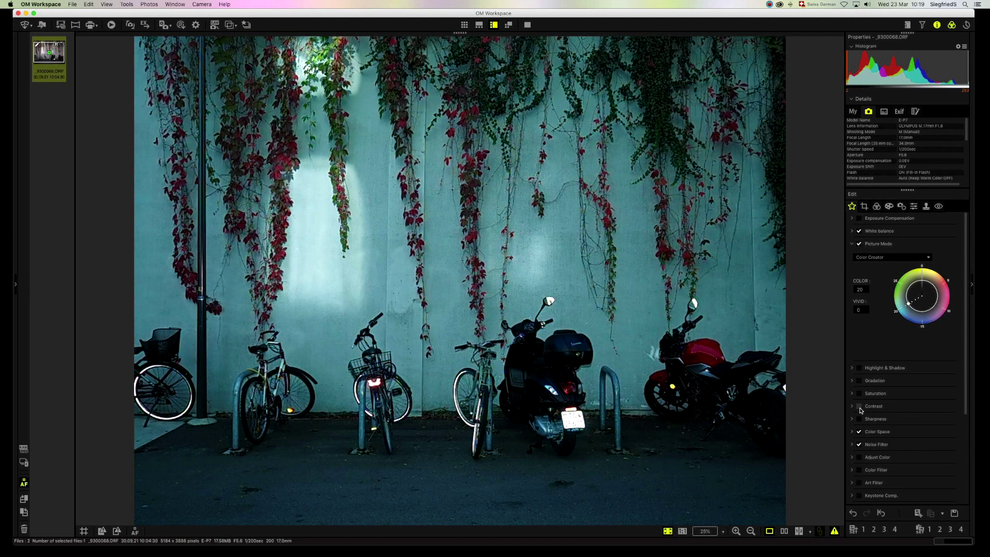
Look at the Color Filter settings and open the Adjust Color settings
{"action": "left_click", "coordinate": [852, 470]}
{"action": "scroll", "coordinate": [851, 473], "scroll_direction": "down", "scroll_amount": 5}
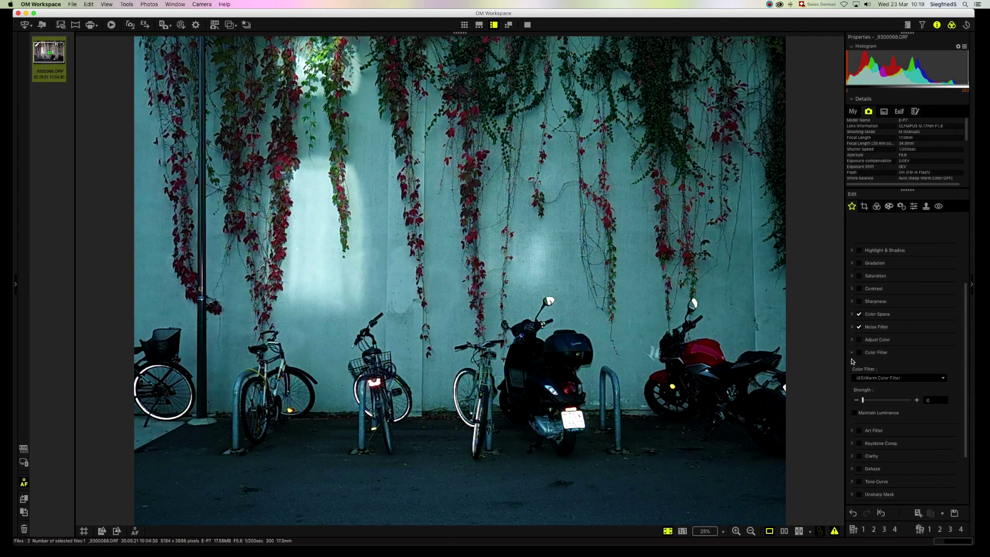
{"action": "left_click", "coordinate": [852, 352]}
{"action": "left_click", "coordinate": [852, 342]}
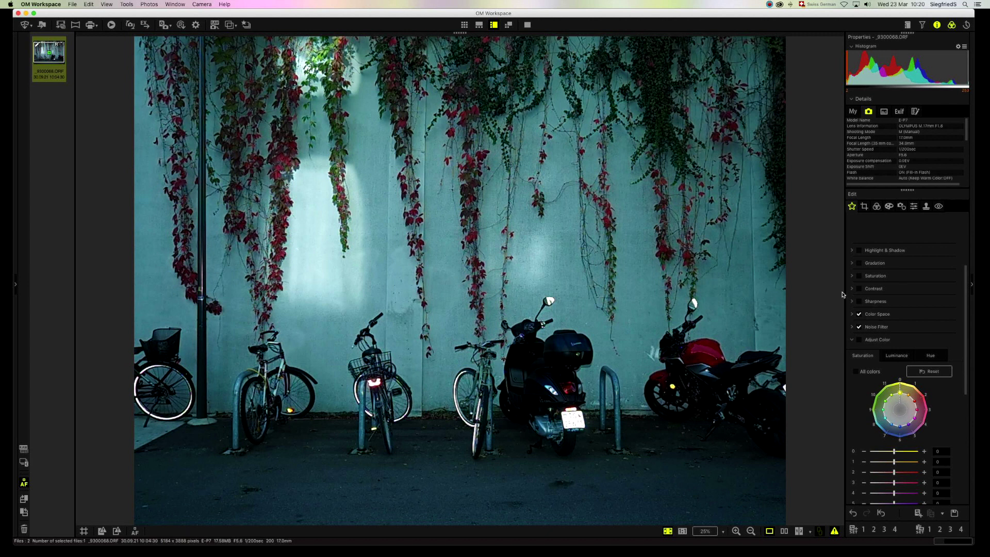
Set the Color Creator color to 23 in the Picture Mode settings
{"action": "scroll", "coordinate": [910, 319], "scroll_direction": "up", "scroll_amount": 5}
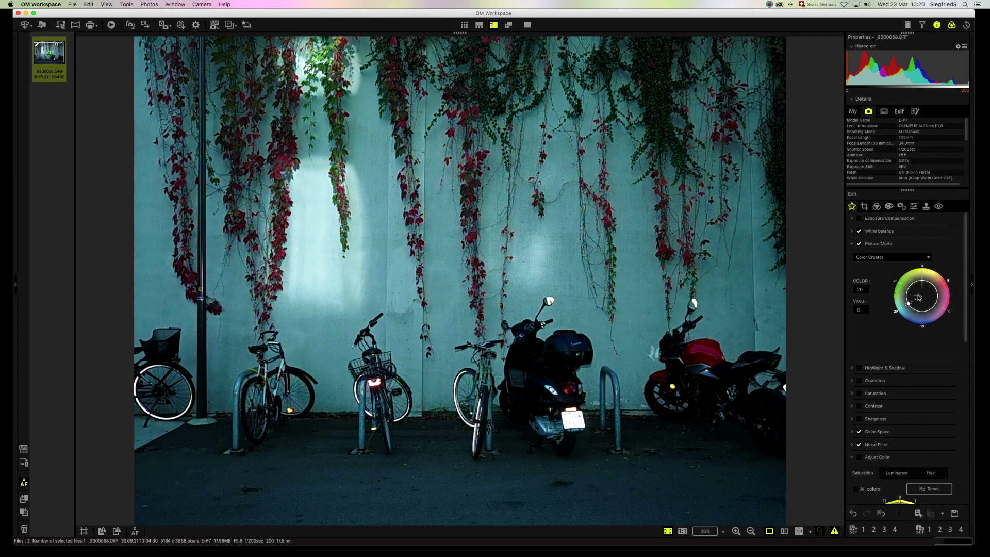
{"action": "left_click", "coordinate": [907, 296]}
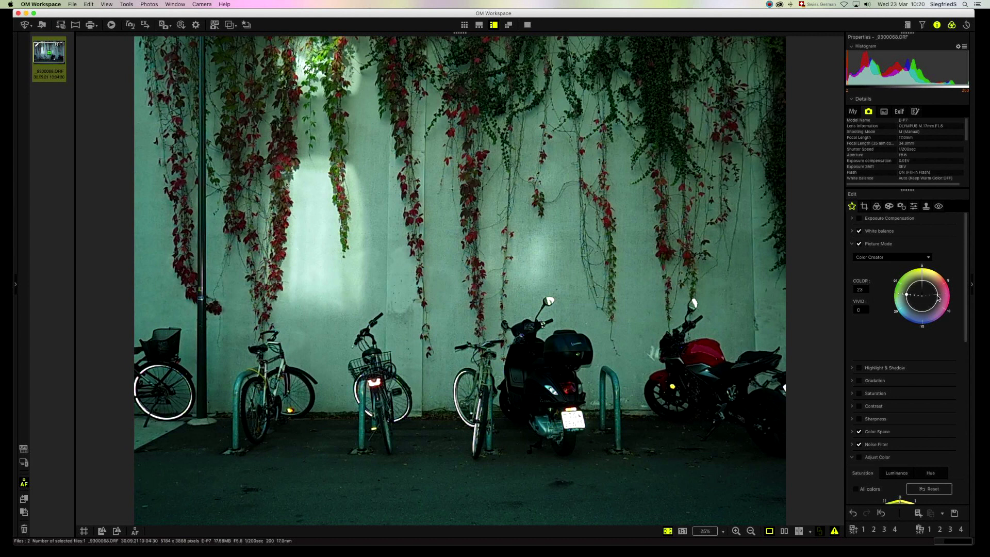
Try Color Creator with color 23 and vivid 1, followed by color 8 with vivid reduced to -1
{"action": "left_click", "coordinate": [911, 295]}
{"action": "left_click", "coordinate": [902, 294]}
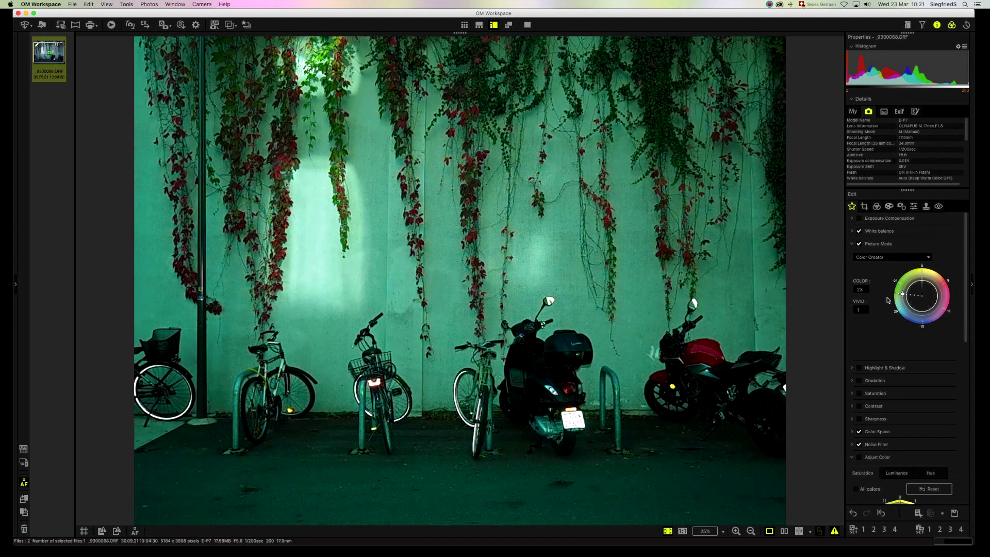
{"action": "left_click", "coordinate": [941, 298]}
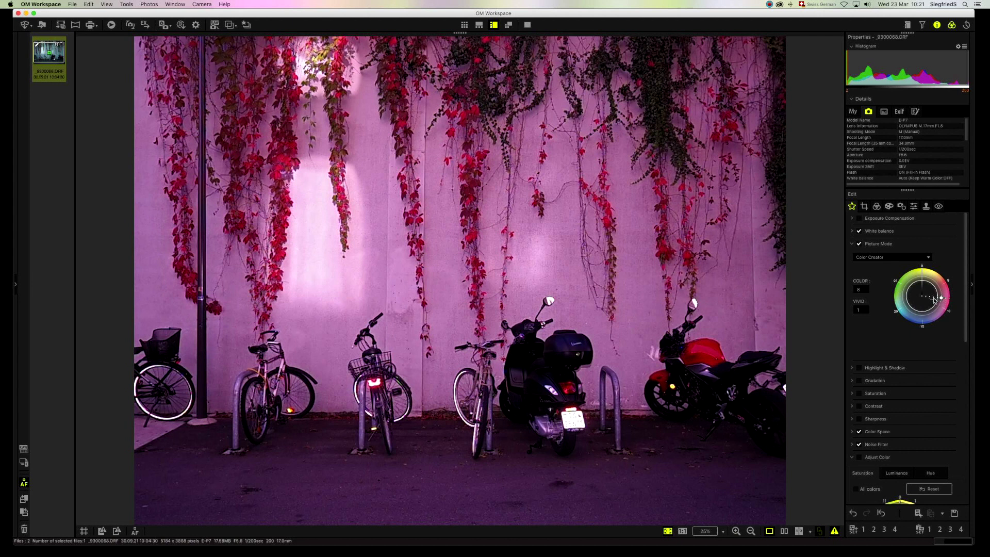
{"action": "left_click", "coordinate": [934, 298]}
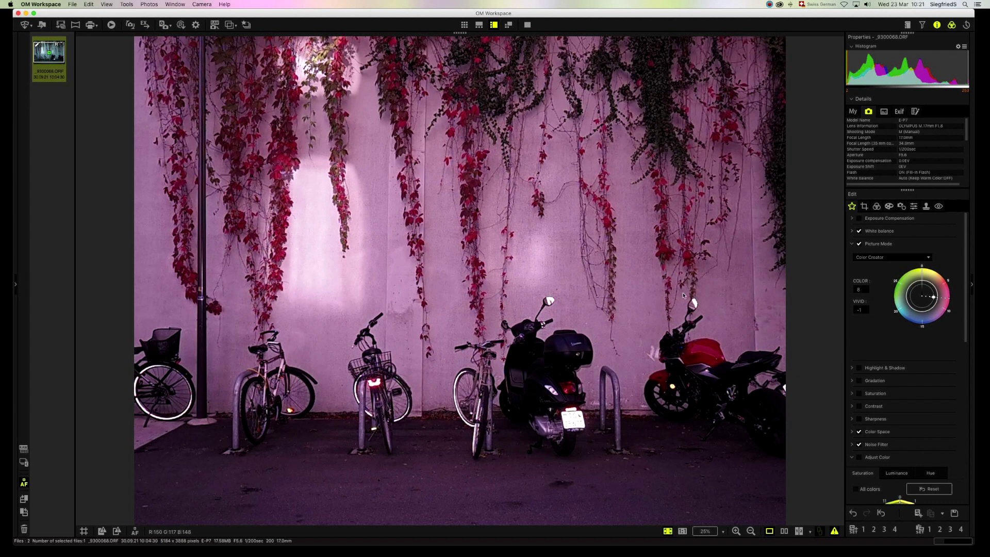
Change the Picture Mode from Color Creator to Natural
{"action": "left_click", "coordinate": [895, 260]}
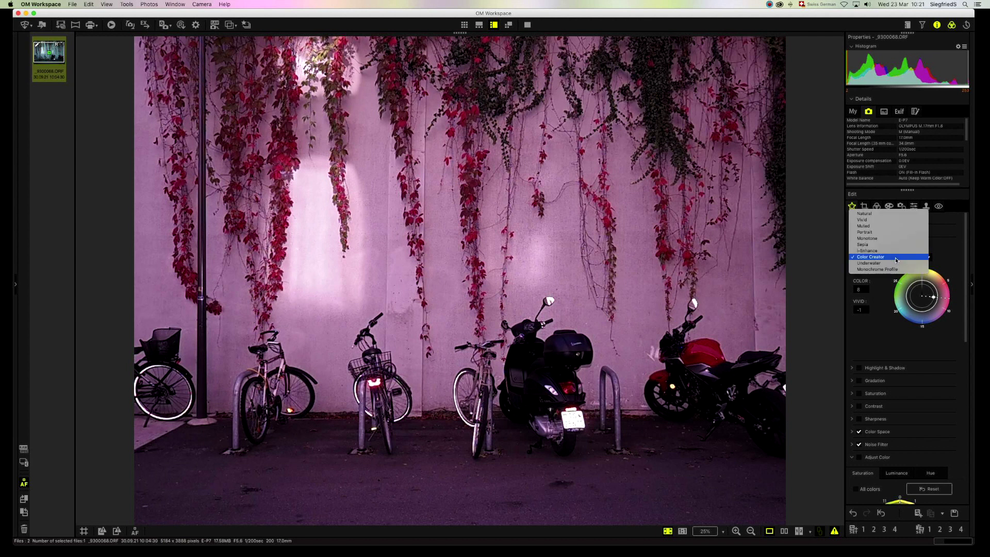
{"action": "left_click", "coordinate": [889, 216]}
Apply the Instant Film art filter to the photo and set its adjustment to 3
{"action": "scroll", "coordinate": [923, 367], "scroll_direction": "down", "scroll_amount": 5}
{"action": "scroll", "coordinate": [922, 367], "scroll_direction": "down", "scroll_amount": 8}
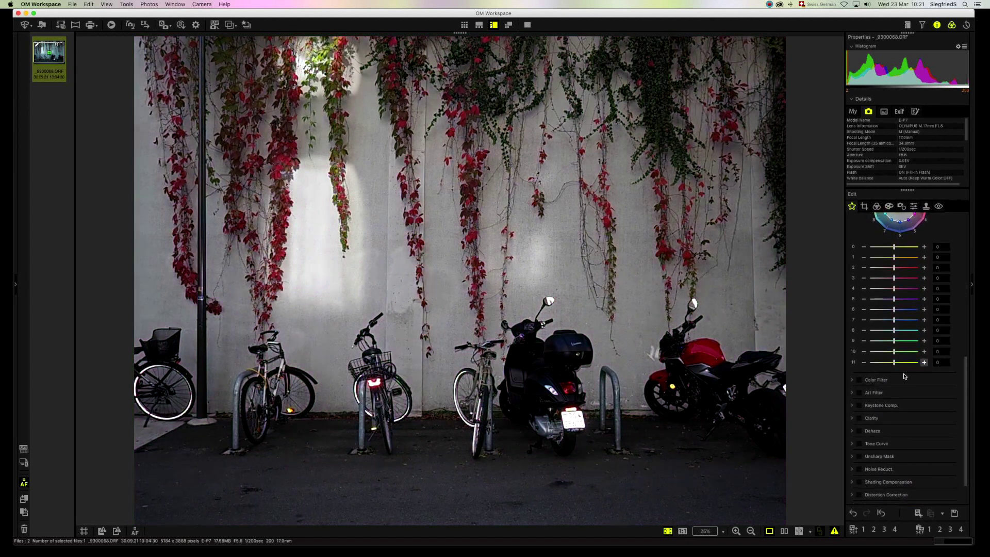
{"action": "left_click", "coordinate": [853, 395]}
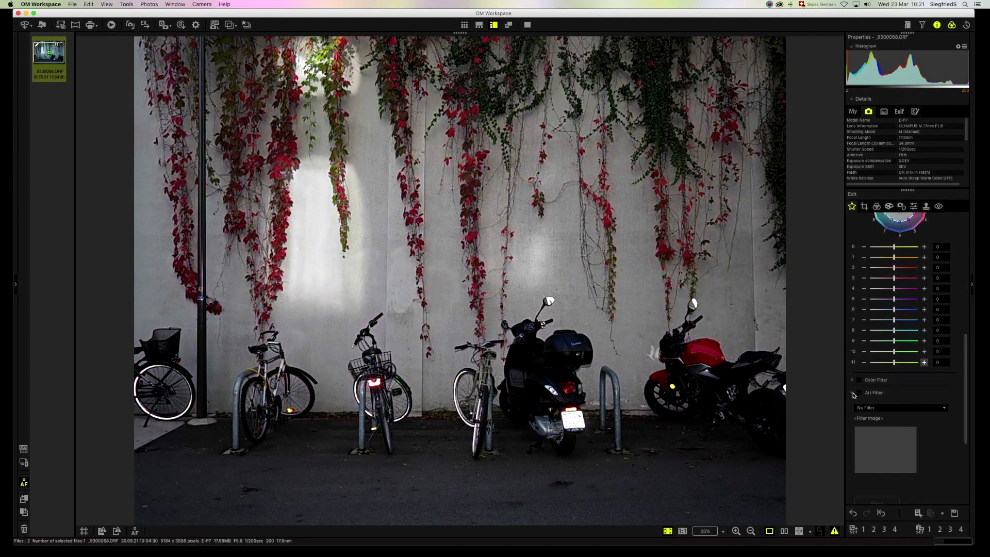
{"action": "left_click", "coordinate": [909, 408]}
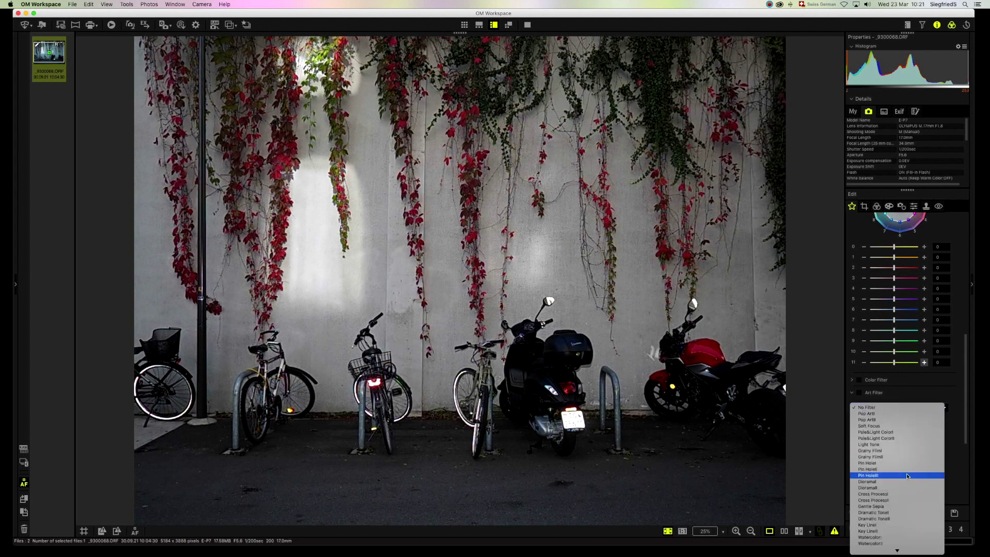
{"action": "scroll", "coordinate": [902, 515], "scroll_direction": "down", "scroll_amount": 3}
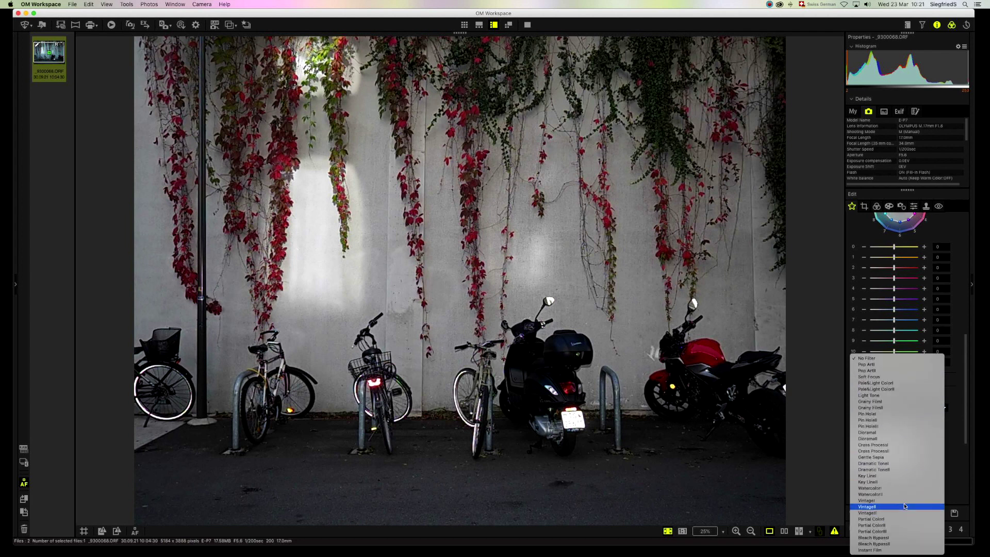
{"action": "left_click", "coordinate": [892, 550]}
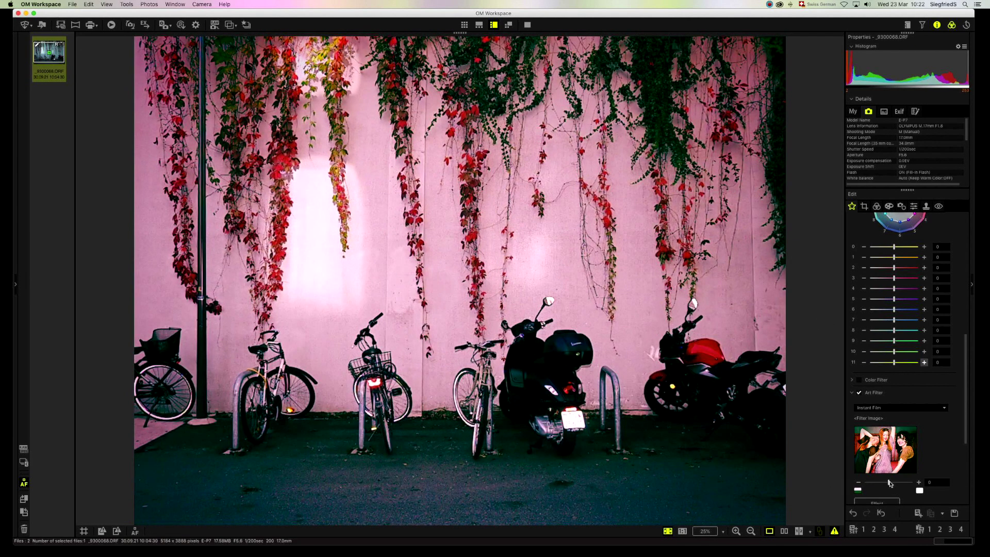
{"action": "left_click_drag", "start_coordinate": [889, 485], "coordinate": [904, 484]}
{"action": "scroll", "coordinate": [933, 453], "scroll_direction": "down", "scroll_amount": 1}
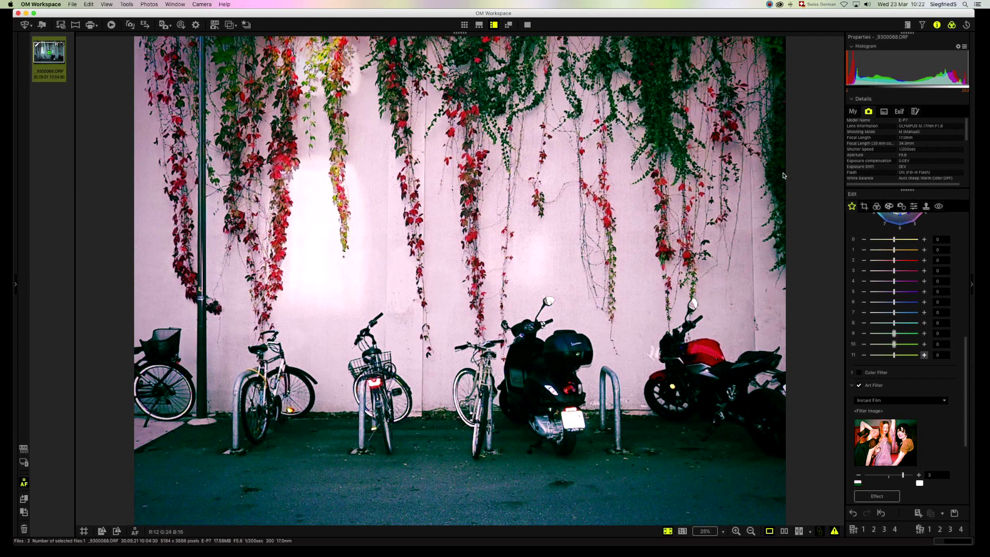
Crop the upper-left part off the photo, keeping about 4500 × 2950 pixels, and return to the main edit settings
{"action": "left_click", "coordinate": [865, 207]}
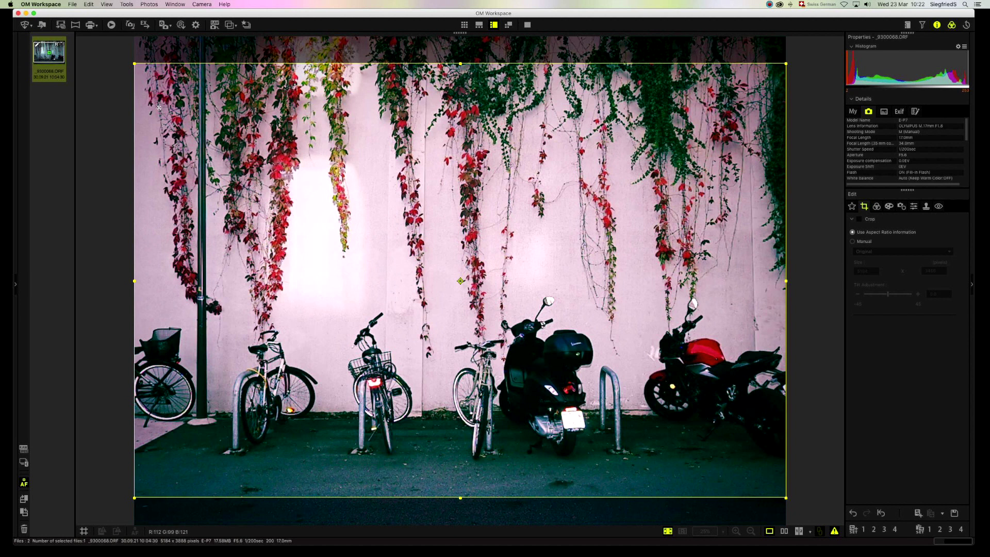
{"action": "left_click_drag", "start_coordinate": [132, 61], "coordinate": [219, 125]}
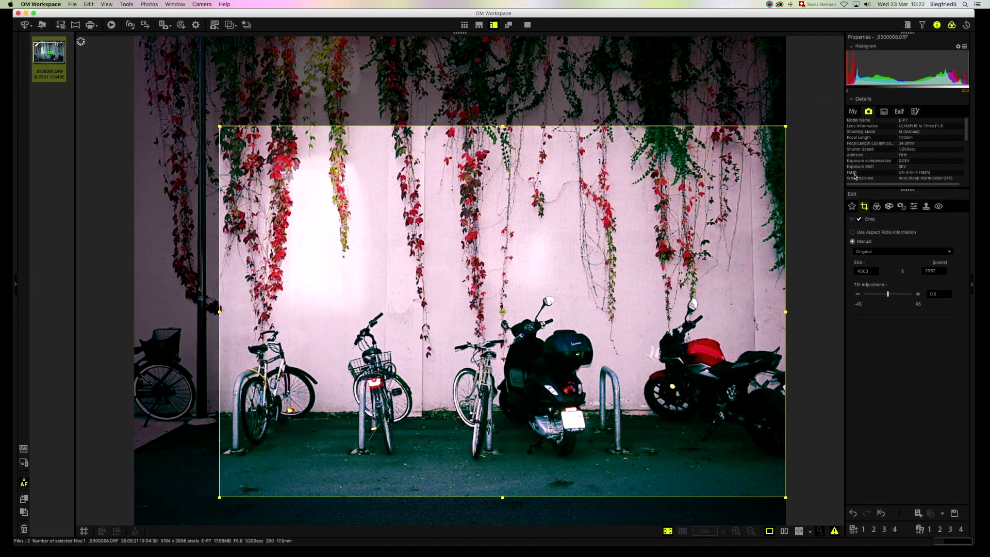
{"action": "left_click", "coordinate": [852, 207]}
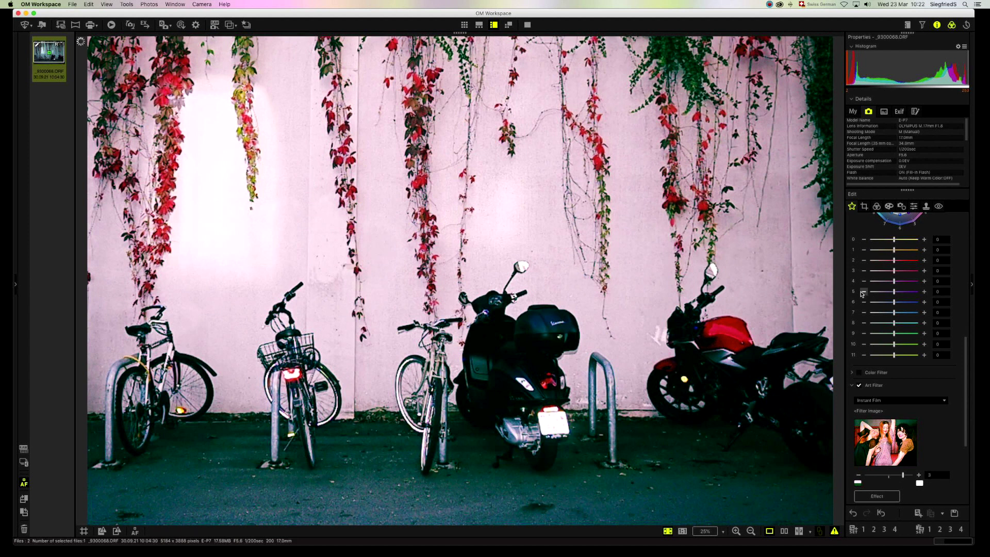
Collapse the Adjust Color, Picture Mode and Art Filter settings in the edit list
{"action": "scroll", "coordinate": [863, 294], "scroll_direction": "up", "scroll_amount": 10}
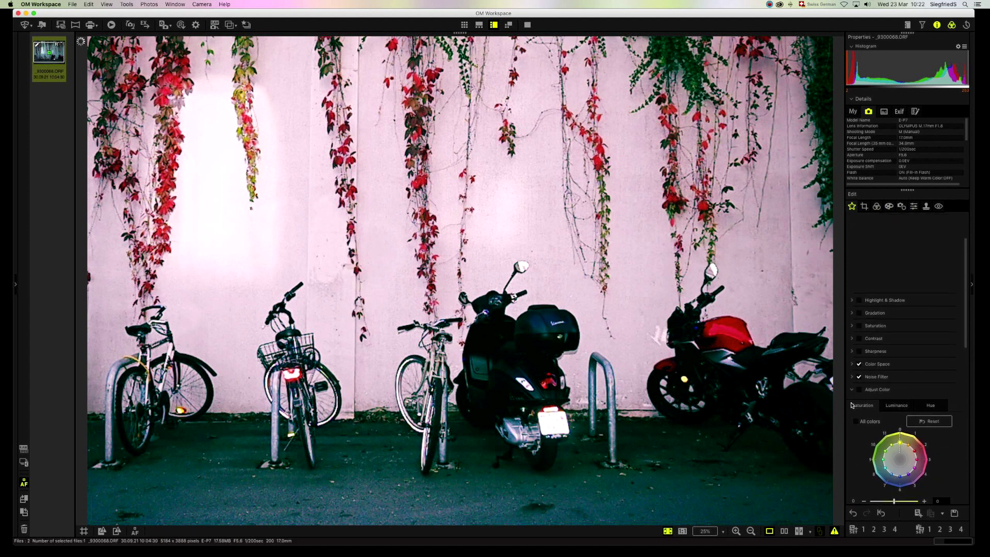
{"action": "left_click", "coordinate": [852, 390]}
{"action": "scroll", "coordinate": [851, 288], "scroll_direction": "up", "scroll_amount": 5}
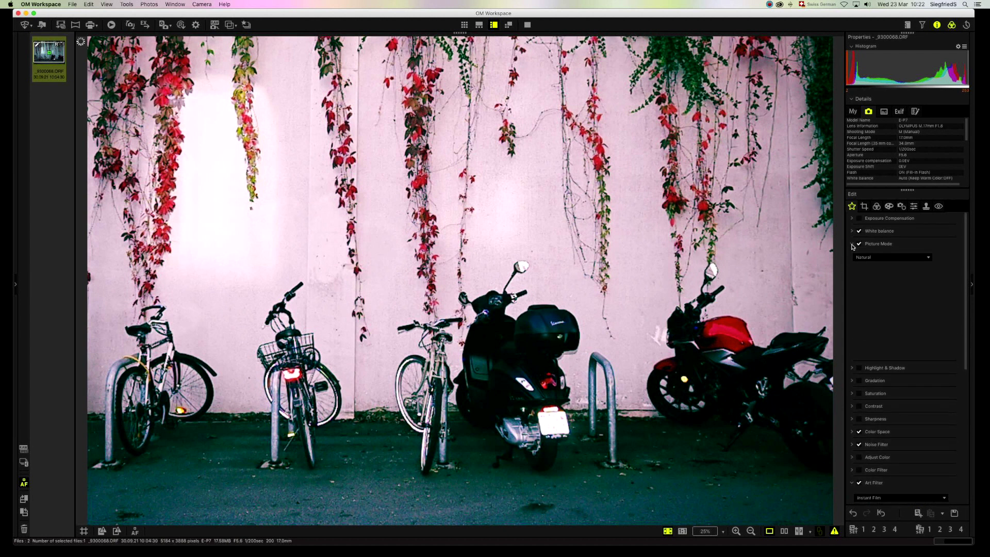
{"action": "left_click", "coordinate": [852, 244]}
{"action": "scroll", "coordinate": [918, 354], "scroll_direction": "down", "scroll_amount": 1}
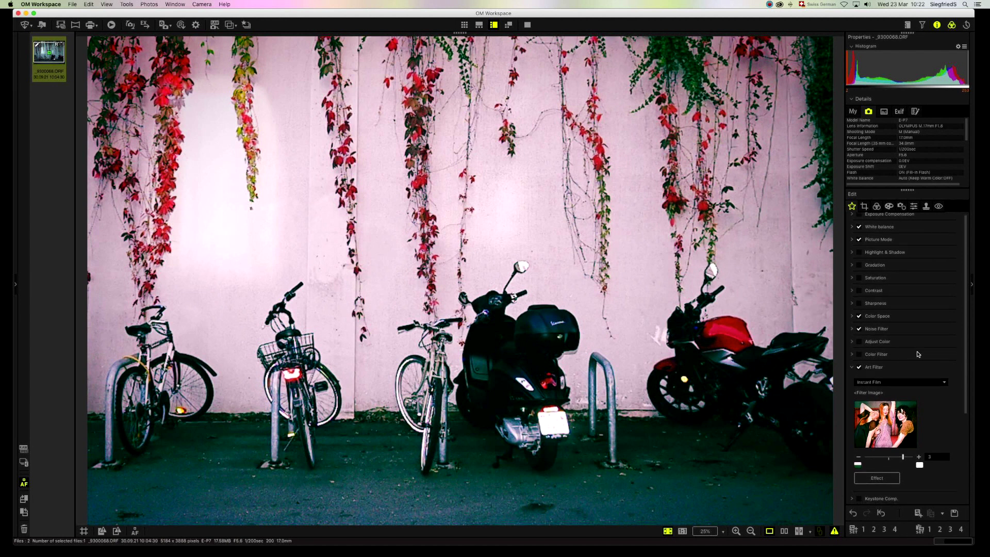
{"action": "left_click", "coordinate": [851, 364]}
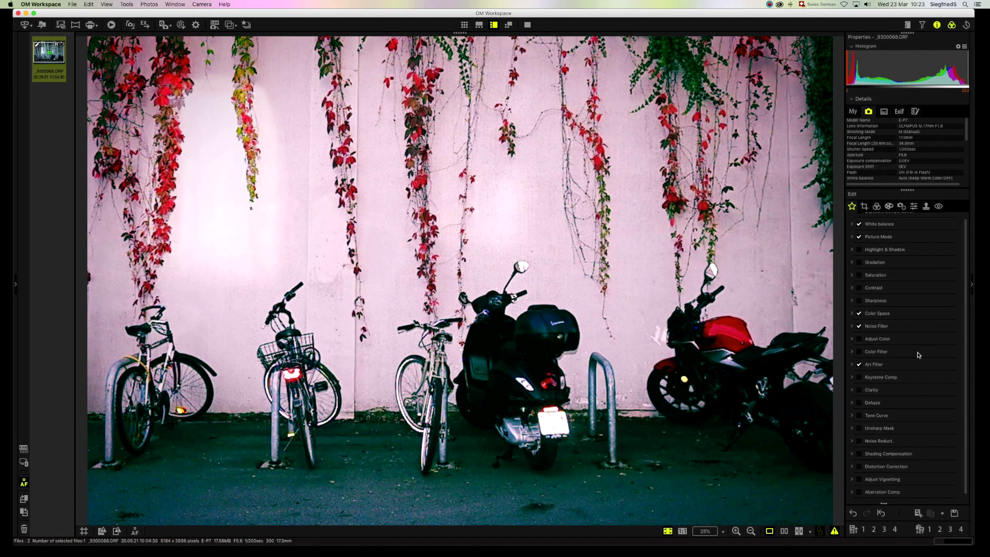
Raise the highlights slightly and lower the shadows slightly in Highlight & Shadow, and collapse its settings
{"action": "left_click", "coordinate": [852, 251]}
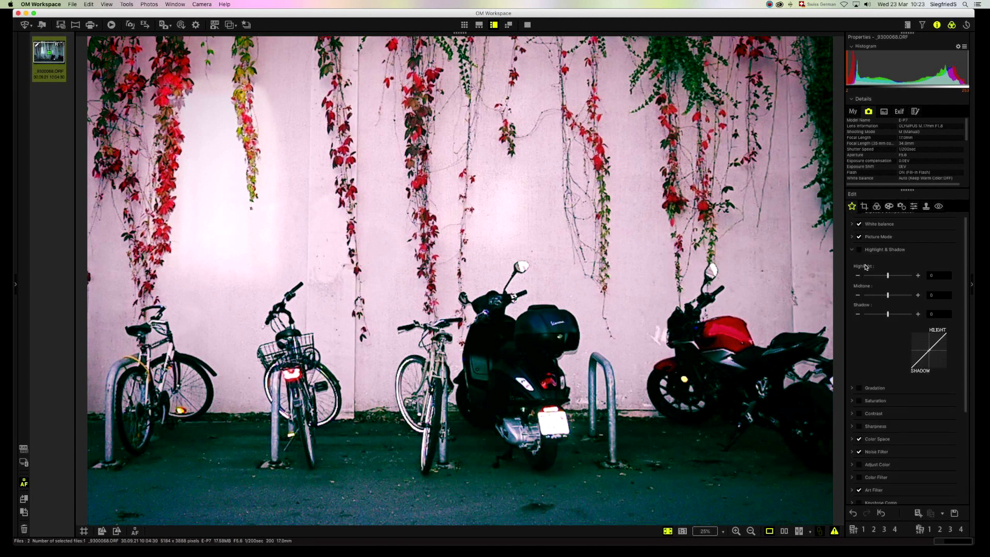
{"action": "left_click_drag", "start_coordinate": [888, 278], "coordinate": [895, 280]}
{"action": "left_click_drag", "start_coordinate": [887, 316], "coordinate": [882, 318]}
{"action": "left_click", "coordinate": [852, 249]}
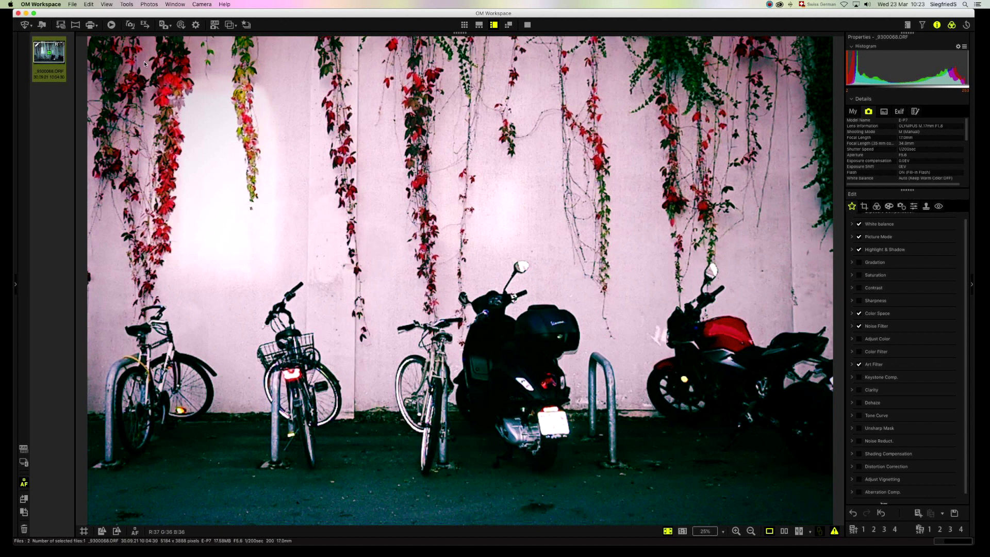
Look at the export options for the edited photo and close them without exporting
{"action": "left_click", "coordinate": [73, 5]}
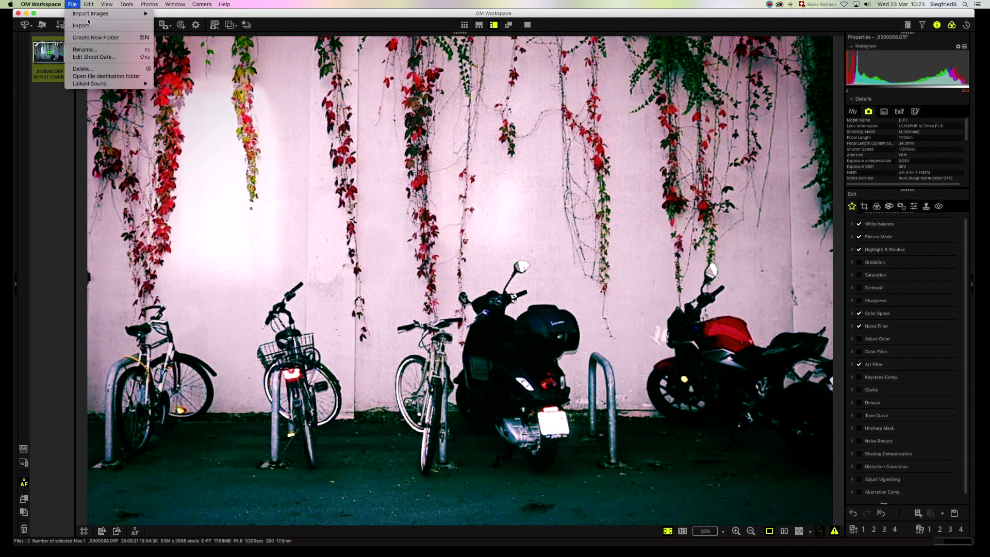
{"action": "left_click", "coordinate": [83, 25]}
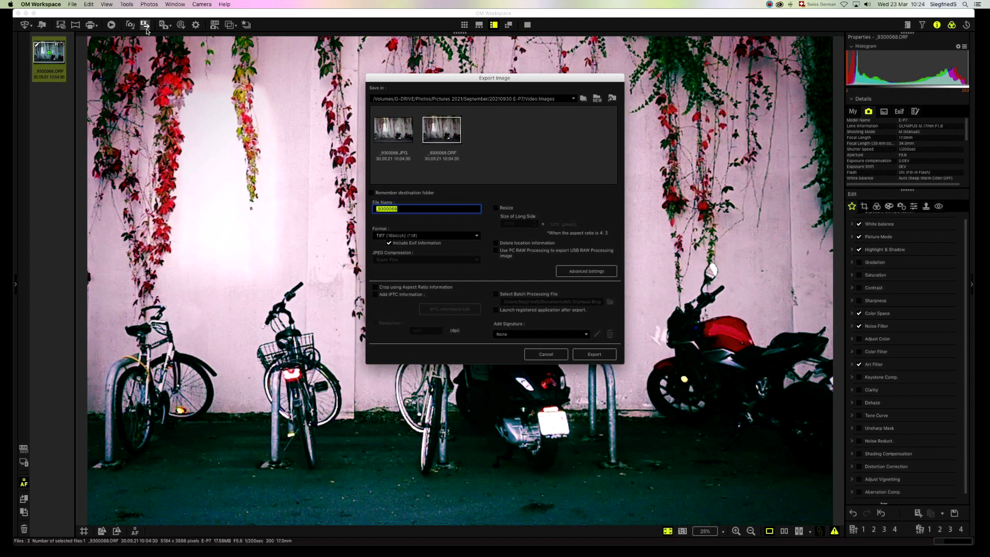
{"action": "left_click", "coordinate": [548, 356]}
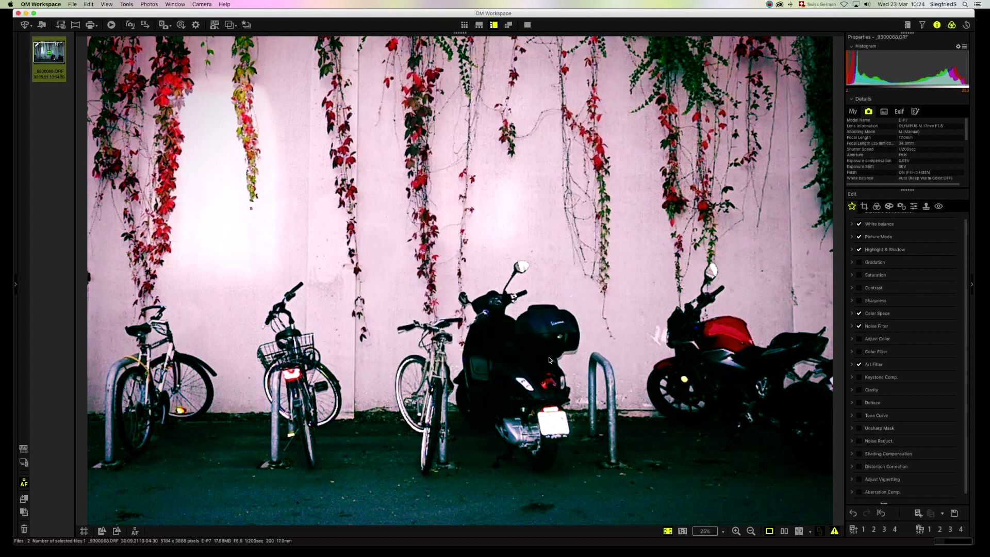